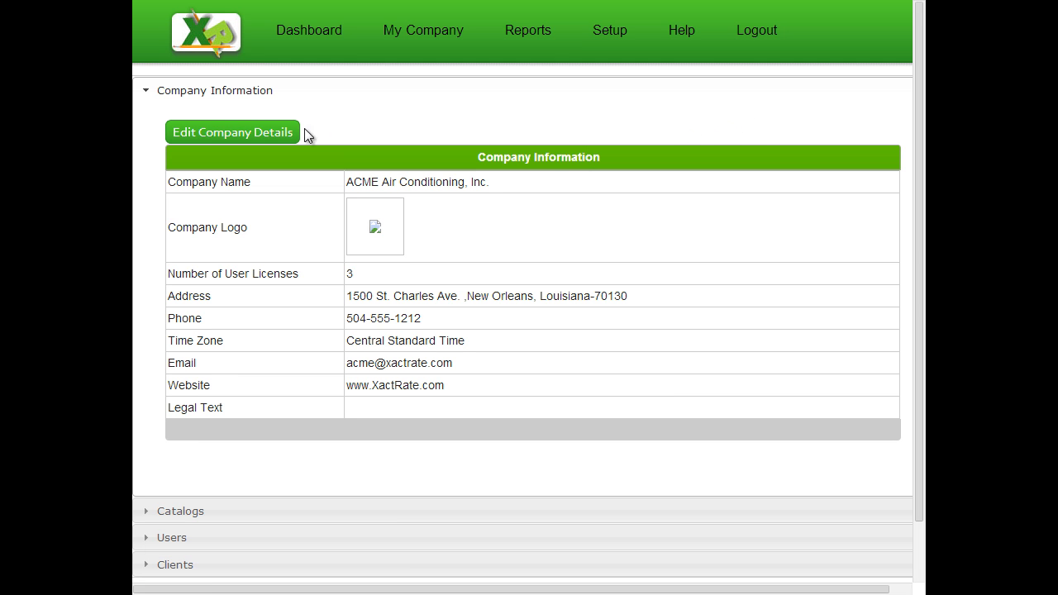
# Attach Oldacmelogo.png as the company logo in the company details form.
pyautogui.click(224, 133)
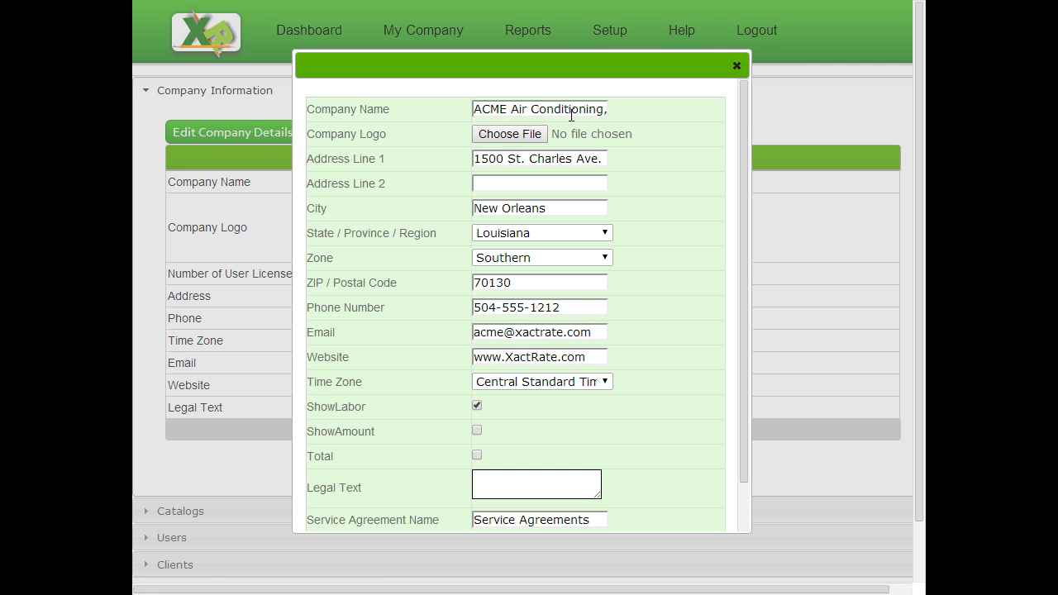
pyautogui.moveTo(744, 174); pyautogui.dragTo(738, 147)
pyautogui.click(524, 135)
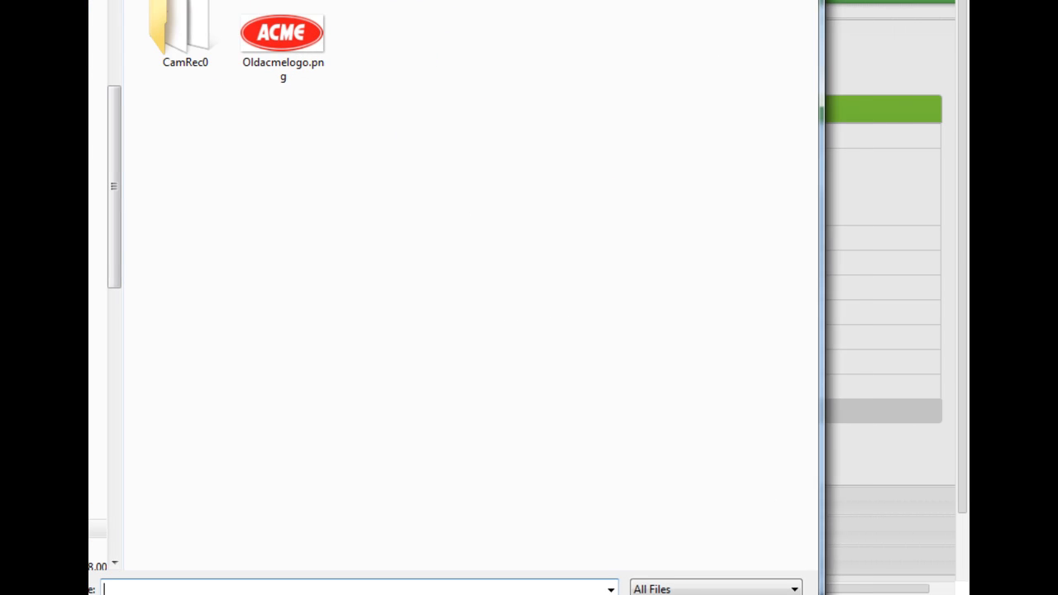
pyautogui.doubleClick(282, 37)
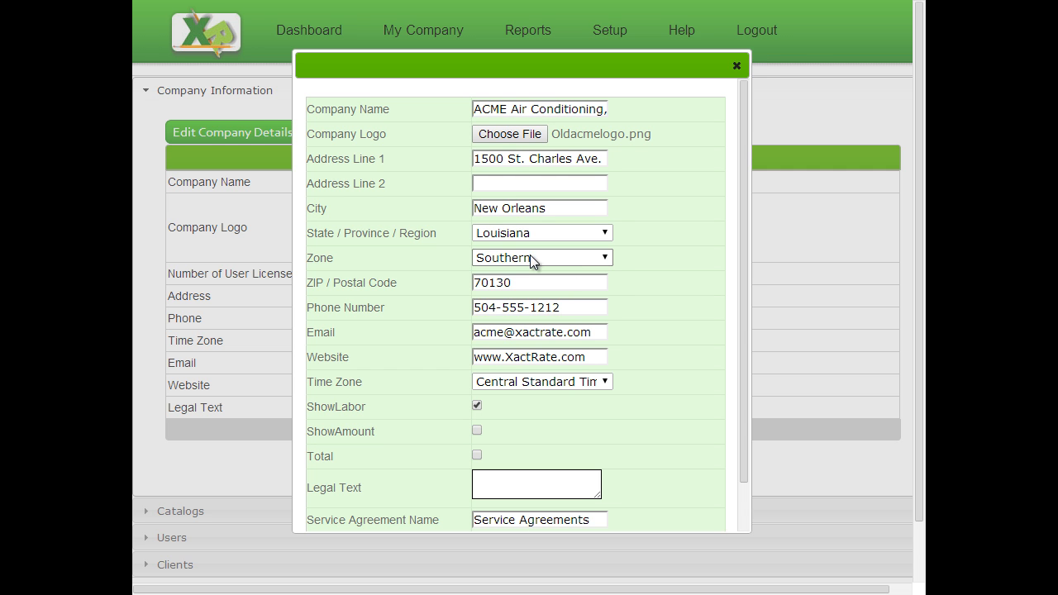
# Keep the Southern zone and Central Standard Time, and enlarge the Legal Text box.
pyautogui.click(530, 257)
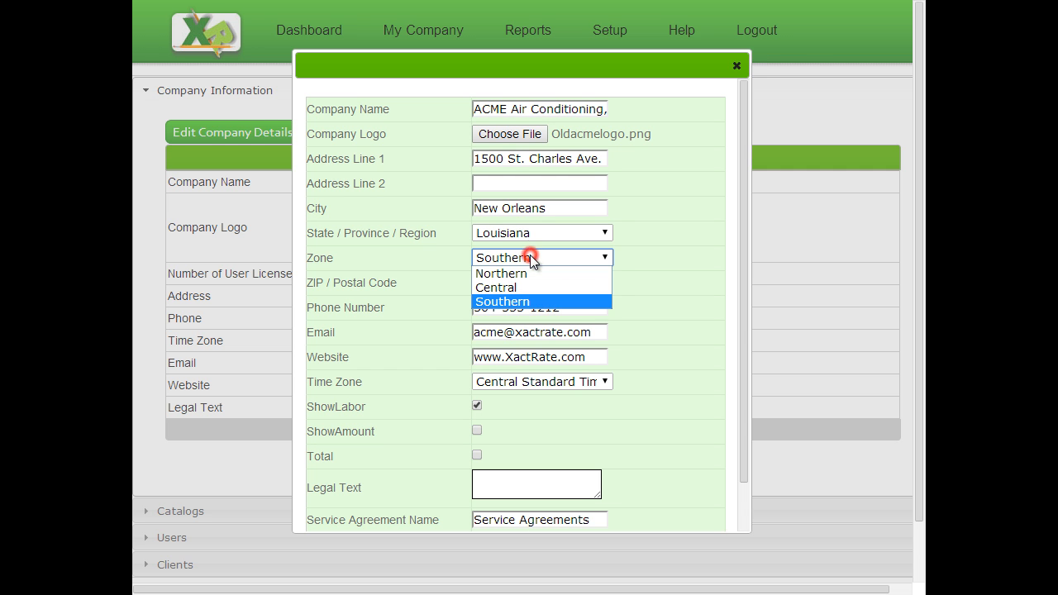
pyautogui.click(607, 256)
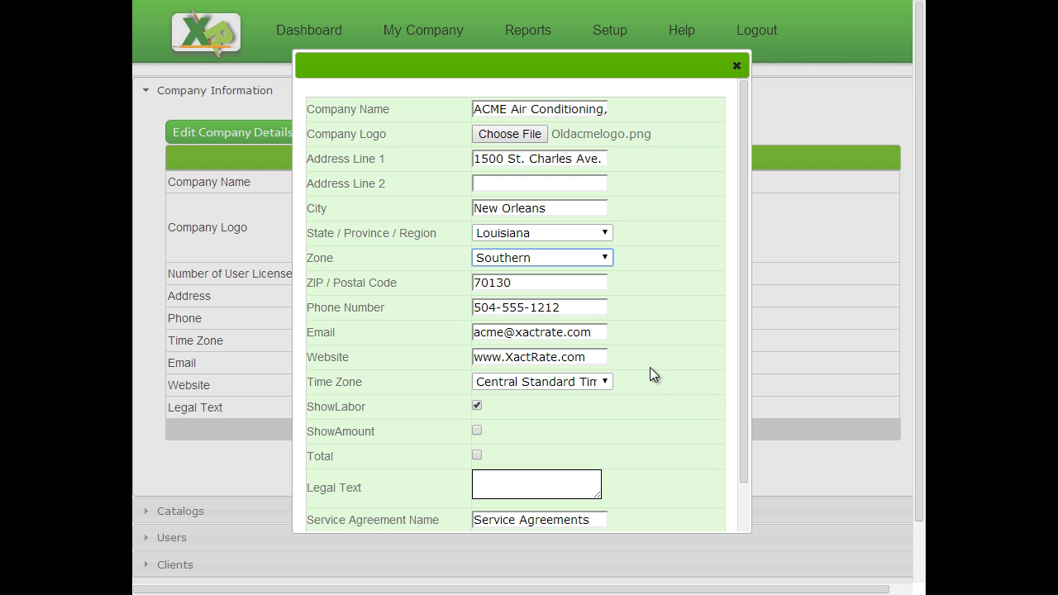
pyautogui.click(603, 382)
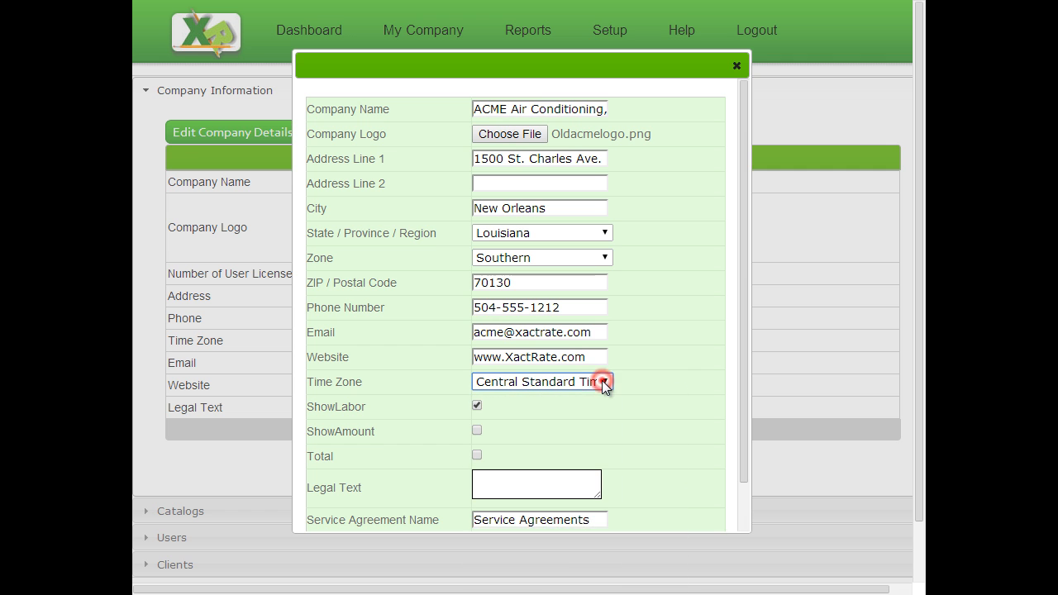
pyautogui.moveTo(748, 369); pyautogui.dragTo(742, 414)
pyautogui.click(516, 429)
pyautogui.moveTo(598, 442); pyautogui.dragTo(688, 463)
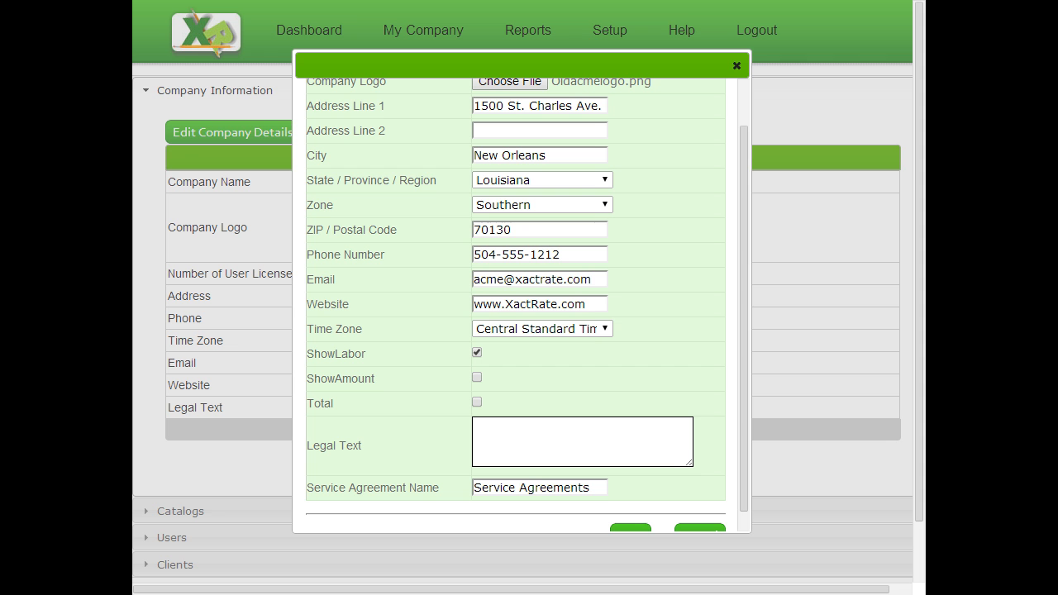
# Paste the seller's title-retention wording into Legal Text and widen the box.
pyautogui.click(576, 440)
pyautogui.hotkey('ctrl', 'v')
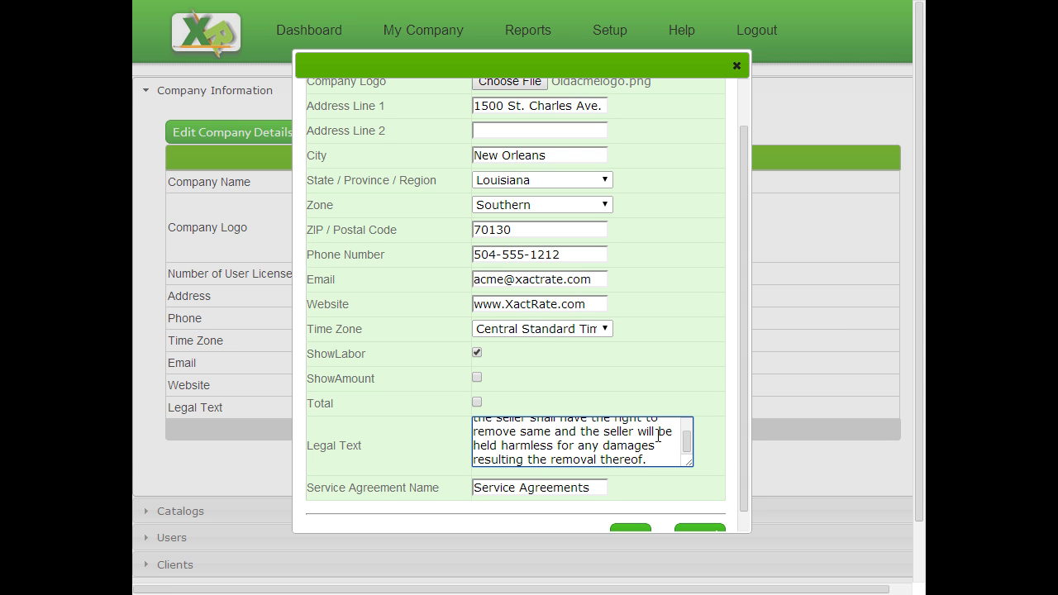
pyautogui.moveTo(690, 464); pyautogui.dragTo(744, 464)
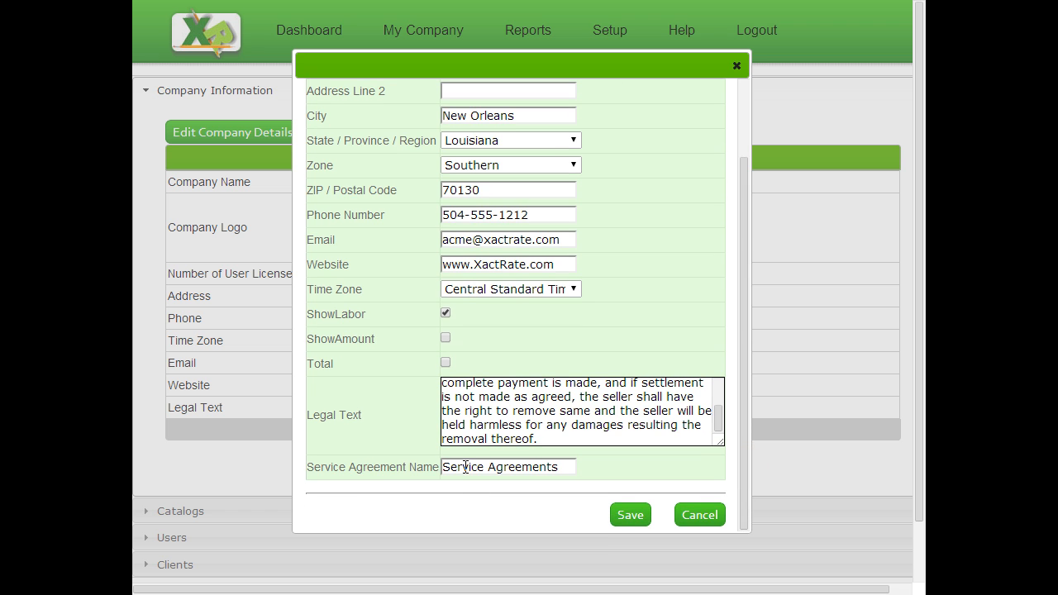
# Review the Service Agreement Name field and save the company details.
pyautogui.click(562, 470)
pyautogui.moveTo(567, 468); pyautogui.dragTo(356, 468)
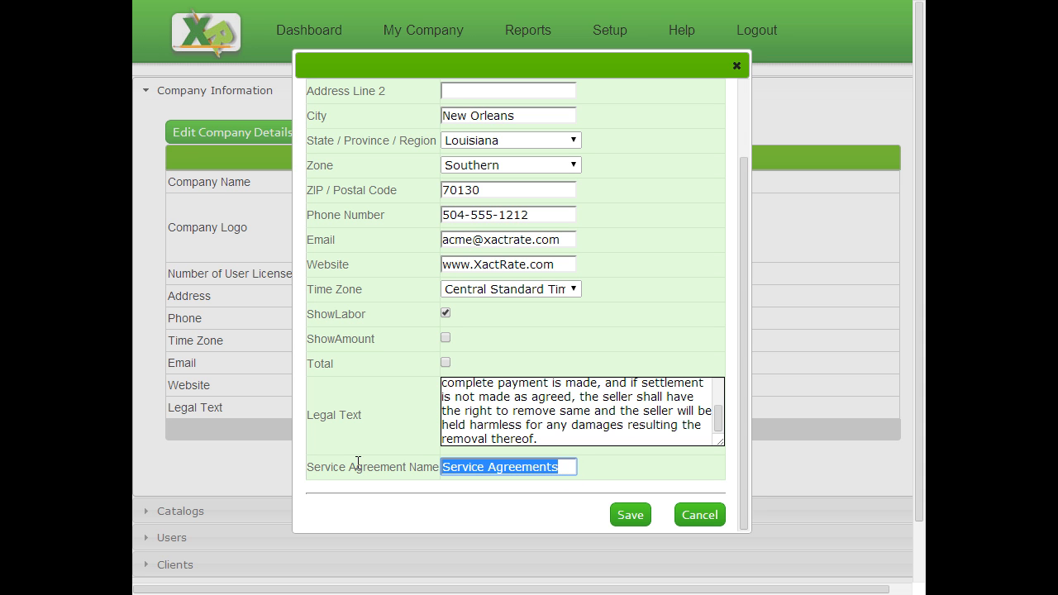
pyautogui.click(480, 425)
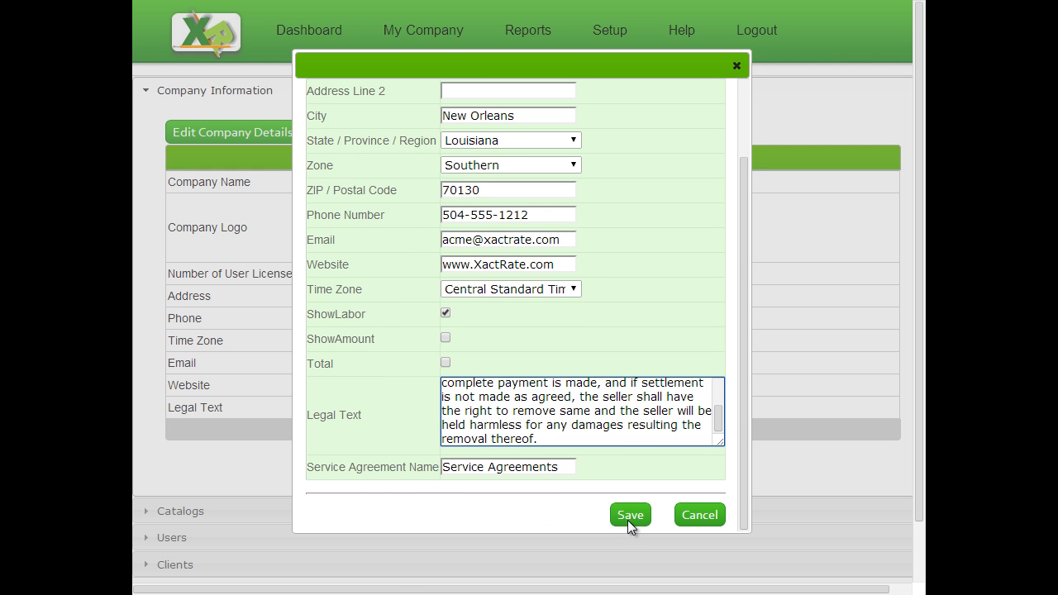
pyautogui.click(629, 520)
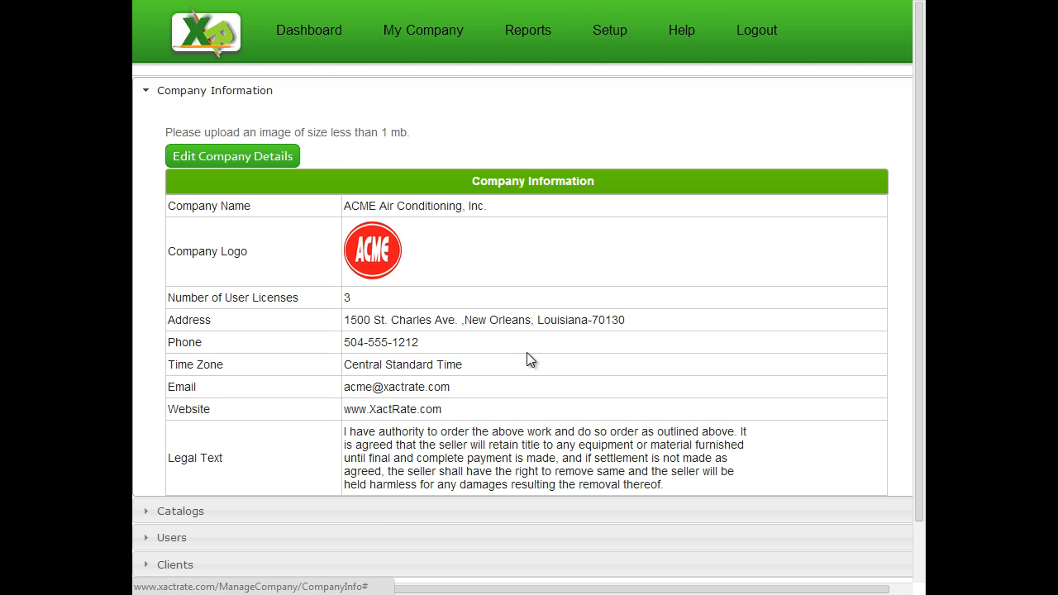
# Expand Catalogs to reveal the empty Public Catalogs and Private Catalogs tables.
pyautogui.scroll(-3, 530, 356)
pyautogui.click(215, 451)
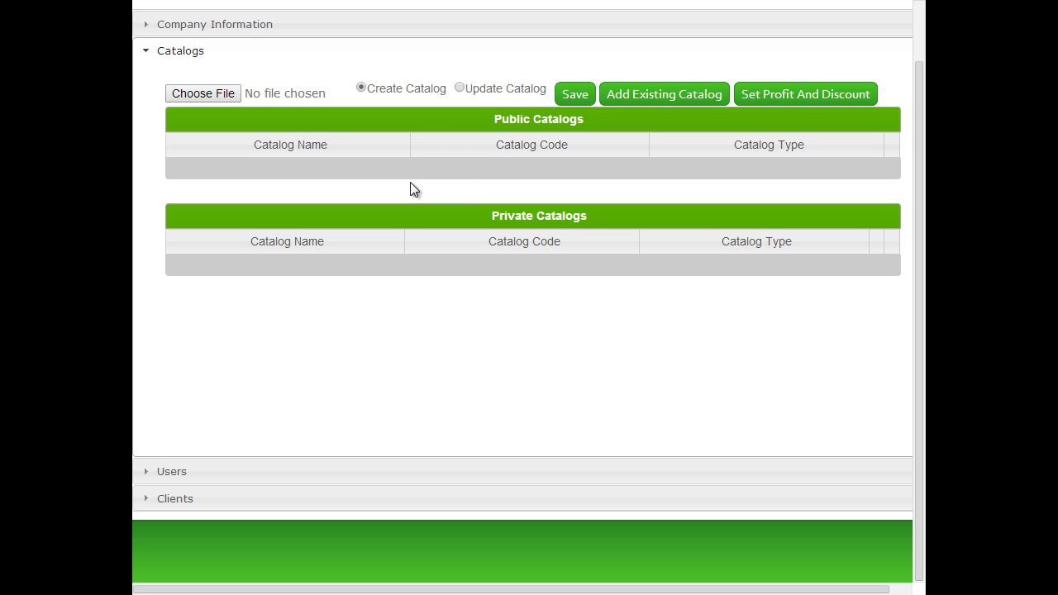
# Add the Lennox Equipment (LNX) and Parts & Supplies (PS1) public catalogs to the company.
pyautogui.click(660, 95)
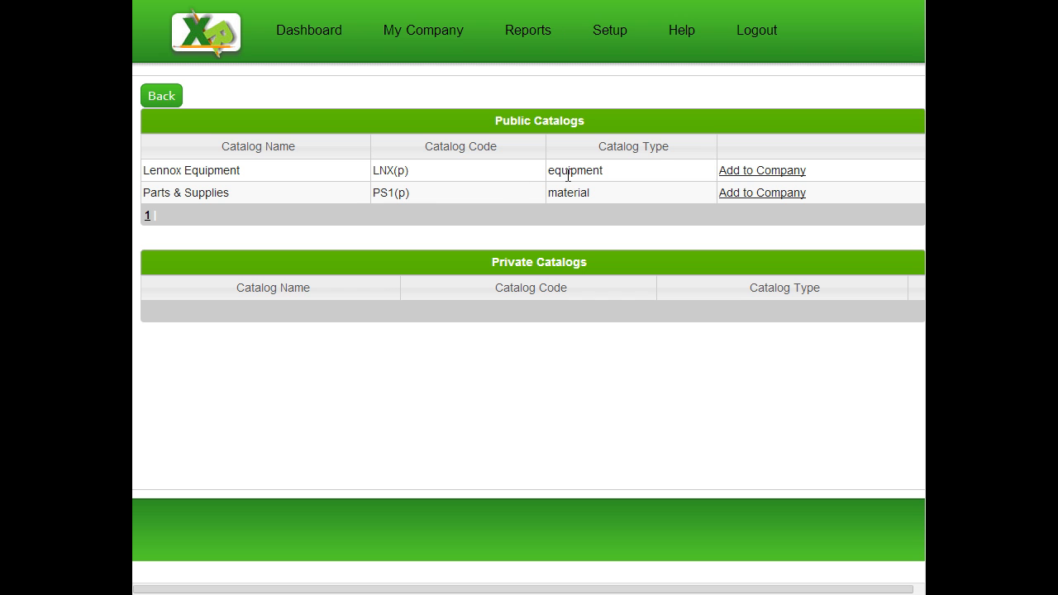
pyautogui.click(767, 174)
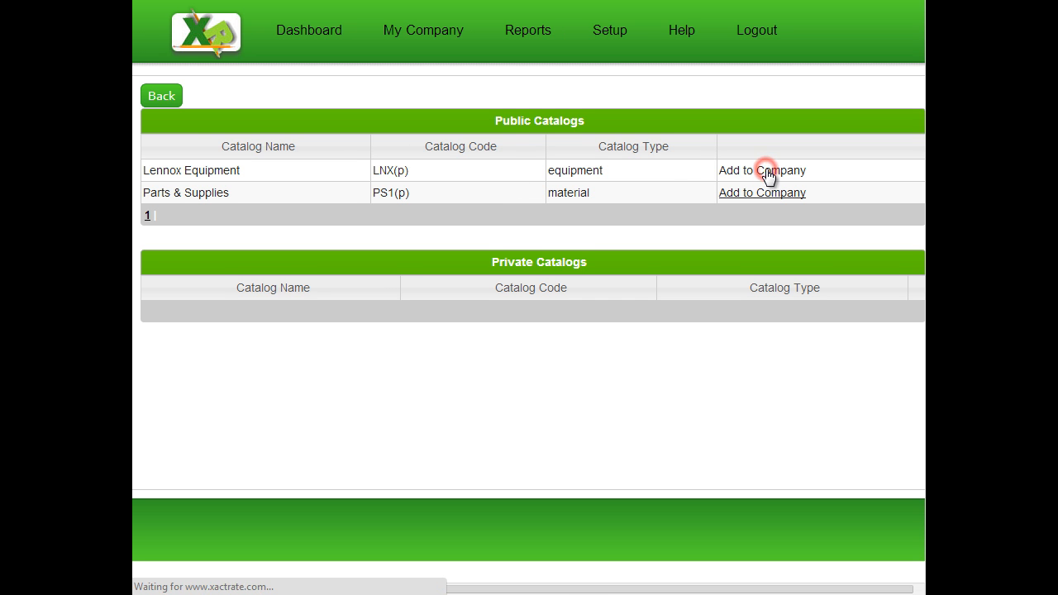
pyautogui.click(754, 173)
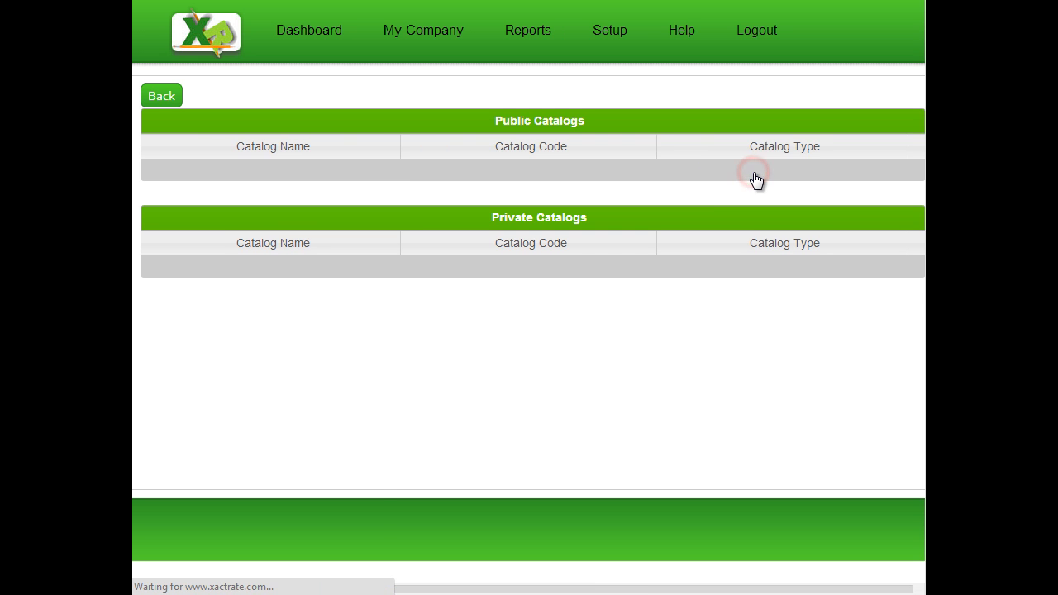
pyautogui.click(160, 96)
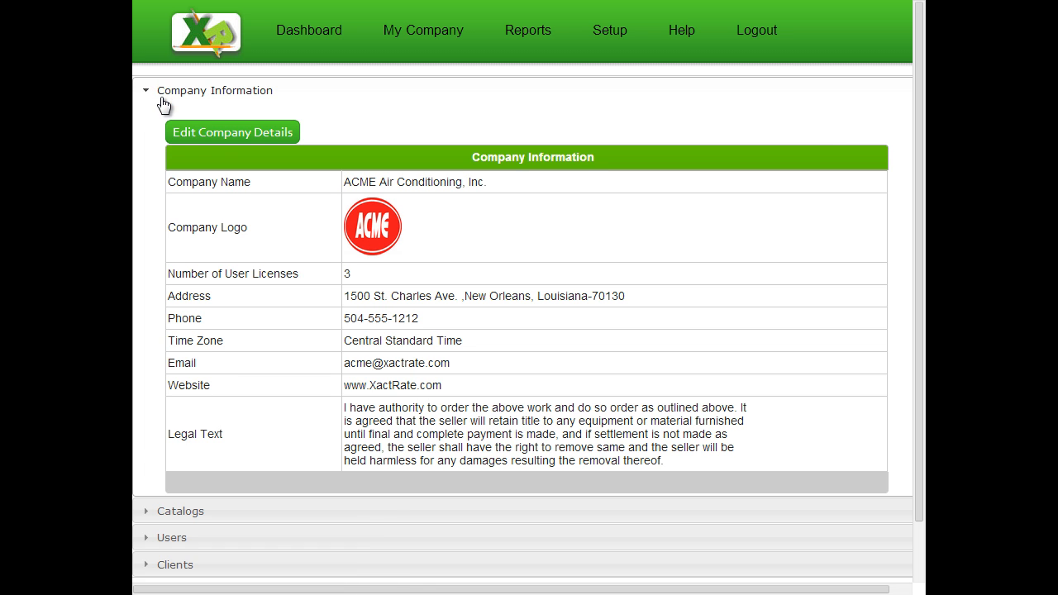
pyautogui.click(248, 508)
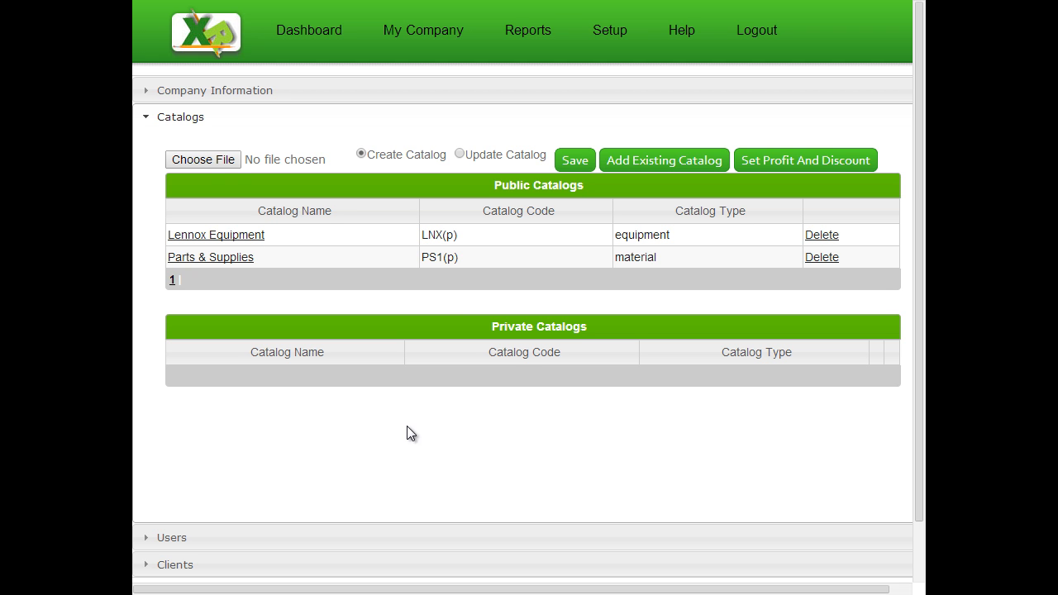
pyautogui.click(207, 160)
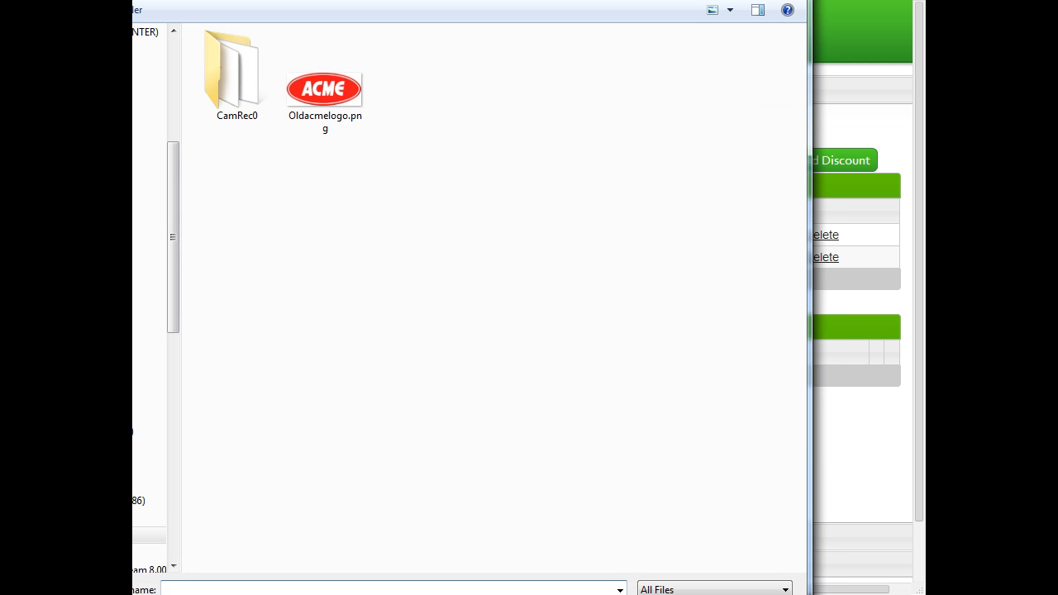
pyautogui.press('Escape')
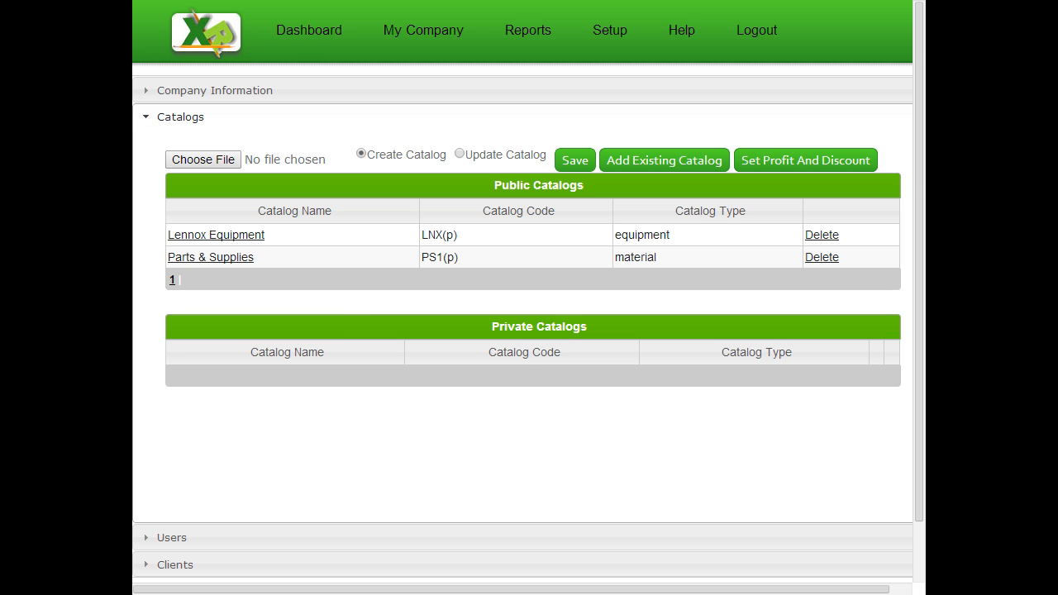
# Browse the Lennox Equipment catalog's Air Handler product list.
pyautogui.click(232, 235)
pyautogui.click(228, 191)
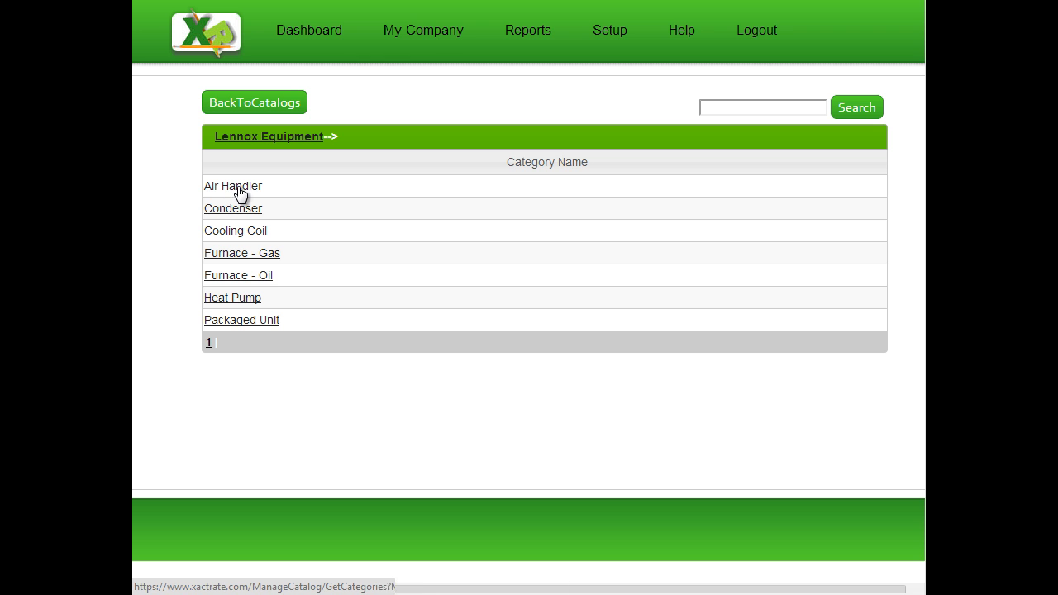
pyautogui.click(248, 190)
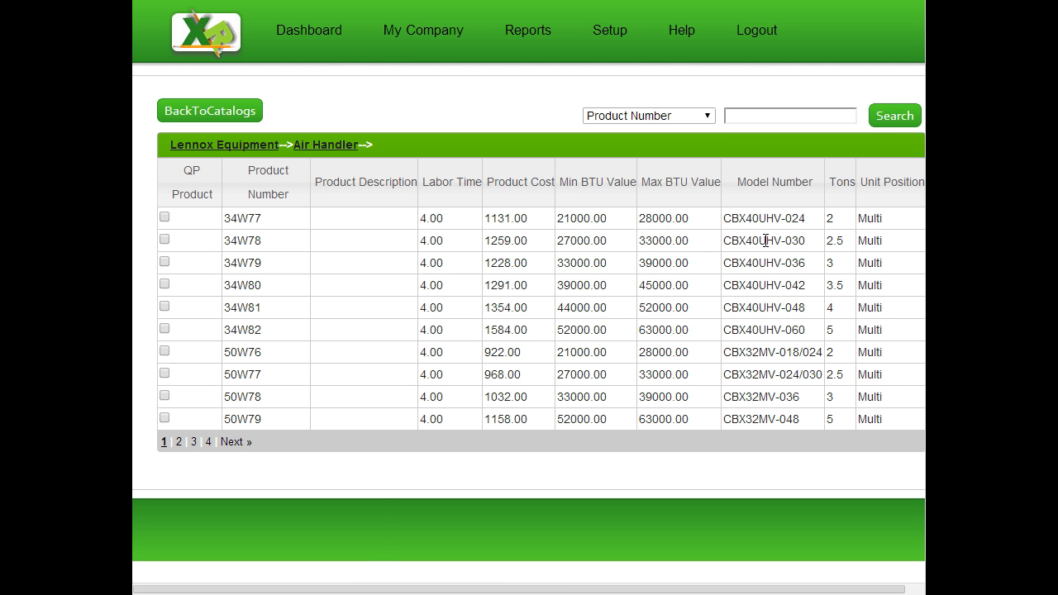
pyautogui.moveTo(494, 590)
pyautogui.mouseDown()
pyautogui.moveTo(504, 590)
pyautogui.moveTo(485, 590)
pyautogui.mouseUp()
# Return to the company's catalog list and expand the Users section.
pyautogui.click(198, 145)
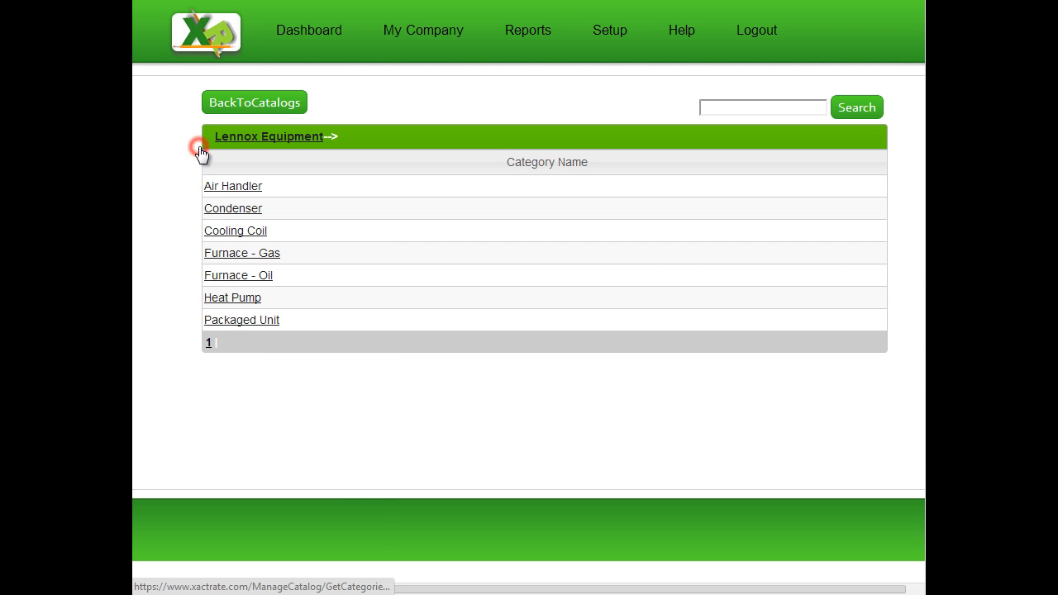
pyautogui.click(239, 108)
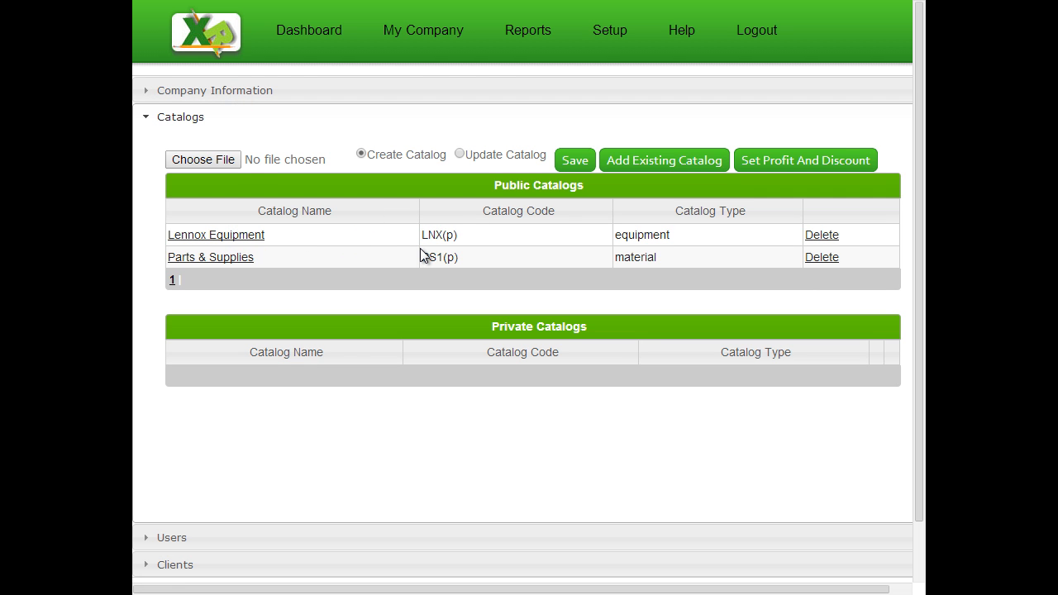
pyautogui.scroll(-1, 422, 254)
pyautogui.click(206, 475)
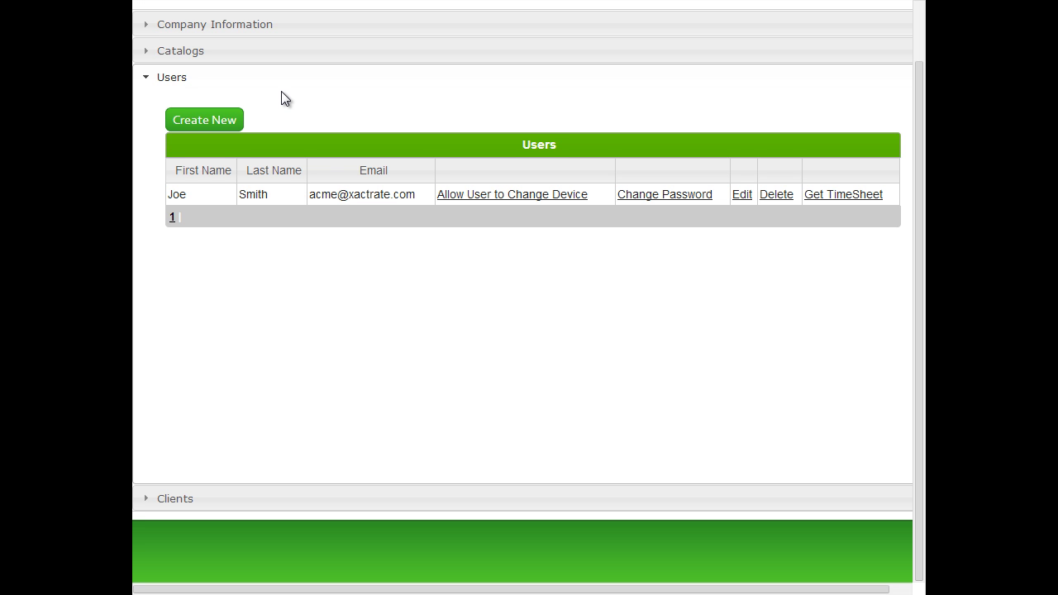
# Start a new user and enter the user's first and last name.
pyautogui.click(216, 124)
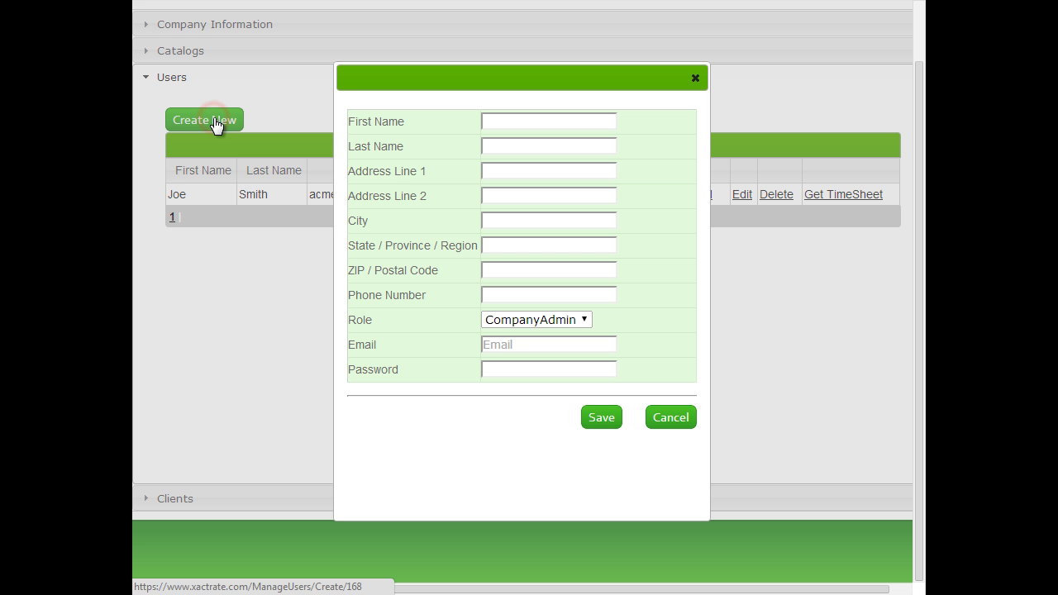
pyautogui.click(548, 124)
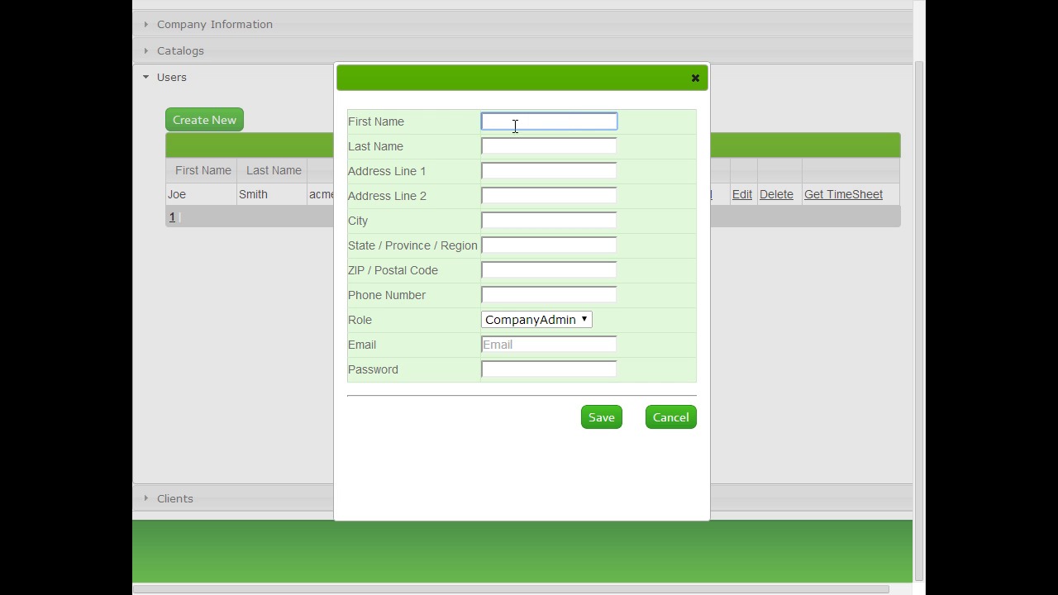
pyautogui.write('John')
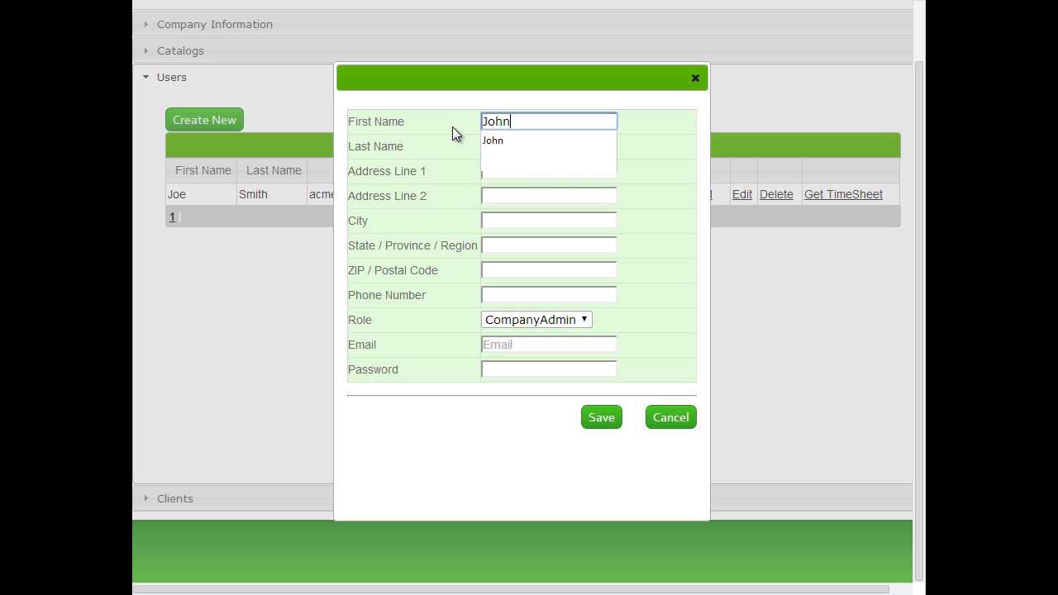
pyautogui.press('Tab')
pyautogui.write('Doe')
pyautogui.press('Tab')
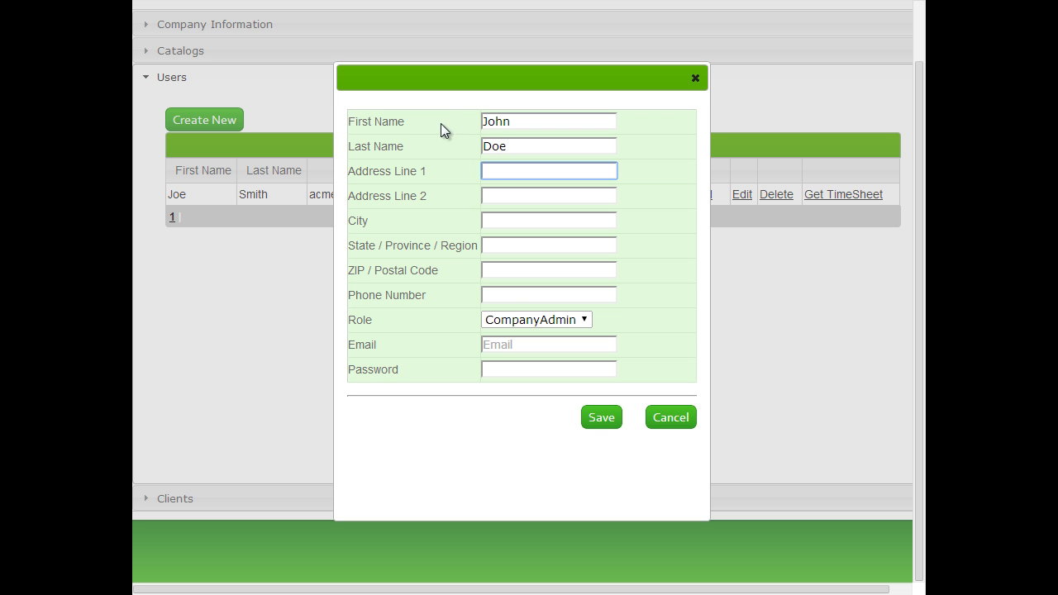
# Enter the user's e-mail and password, keep the CompanyAdmin role, and save.
pyautogui.click(560, 345)
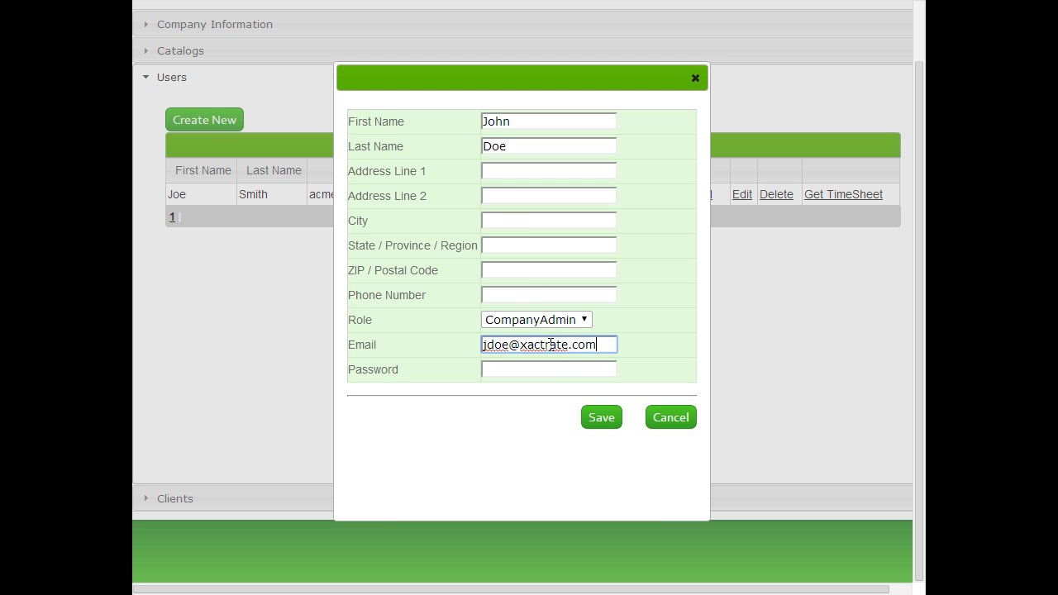
pyautogui.press('Tab')
pyautogui.write('pass123')
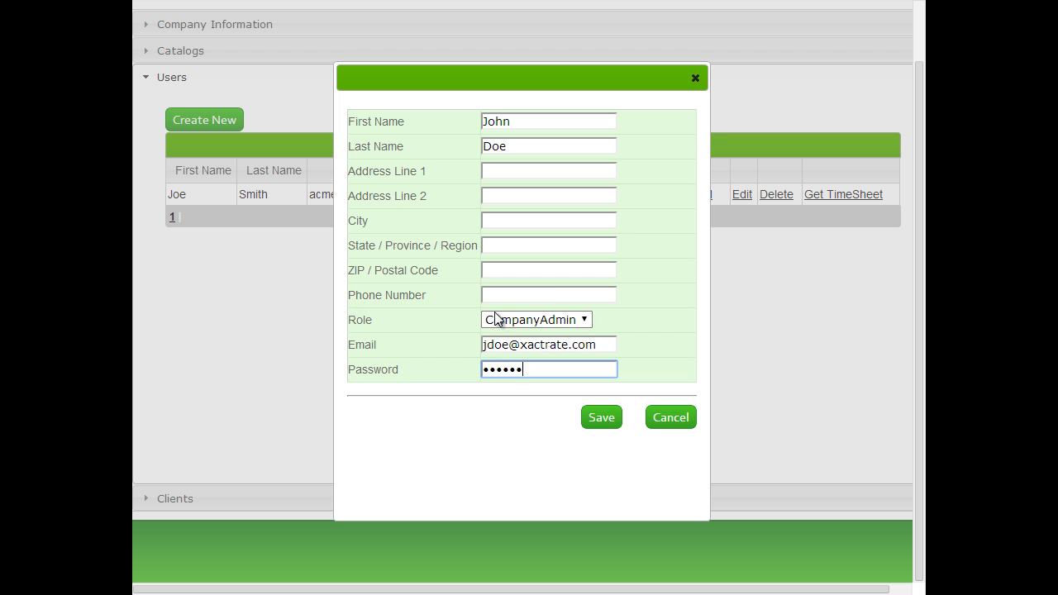
pyautogui.click(584, 323)
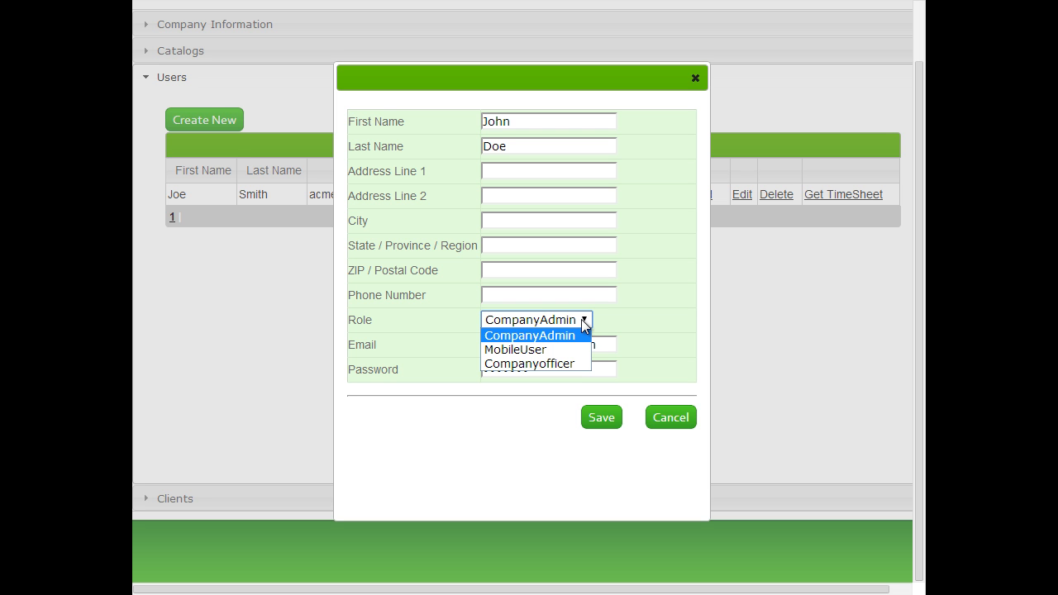
pyautogui.click(543, 336)
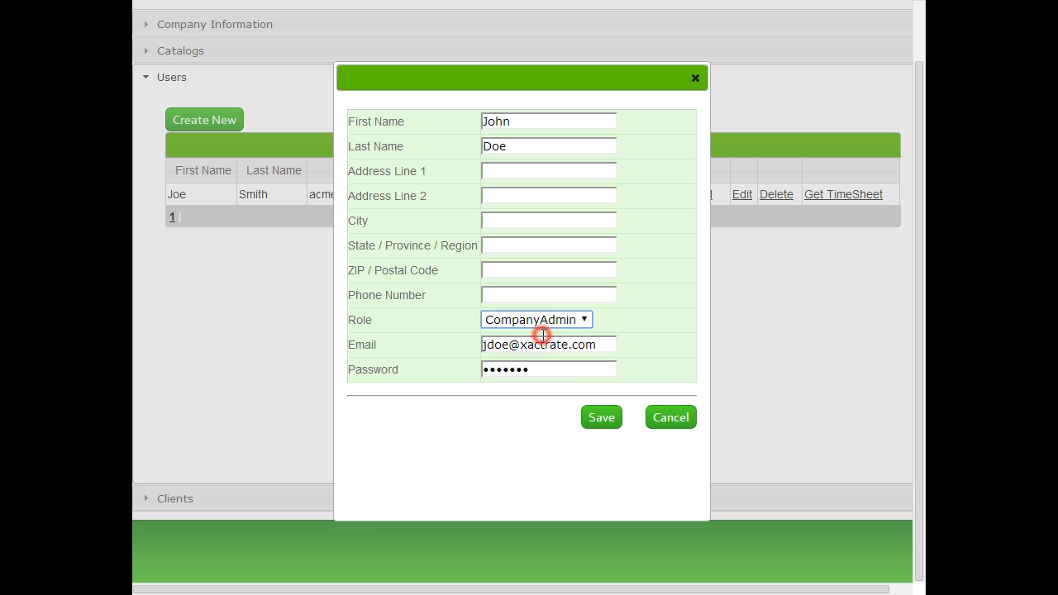
pyautogui.click(606, 418)
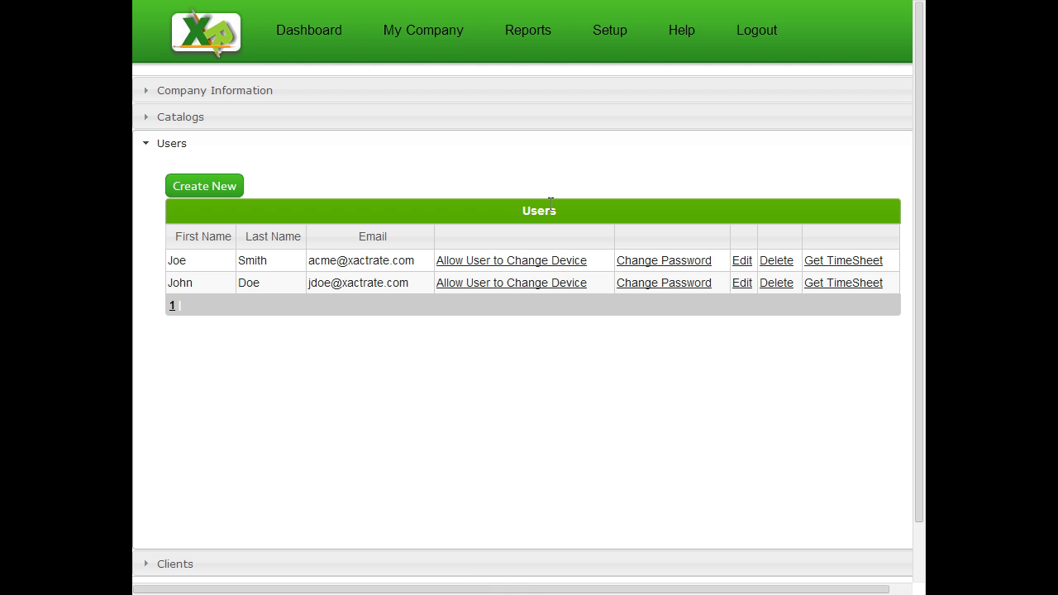
# Allow the new user to change device and dismiss the success alert.
pyautogui.click(501, 283)
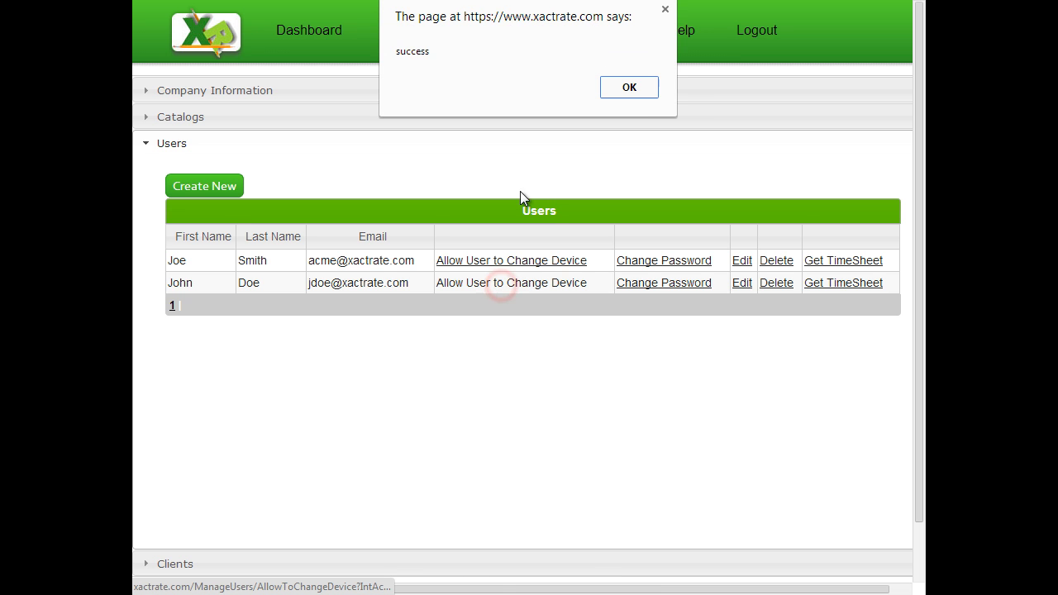
pyautogui.click(632, 89)
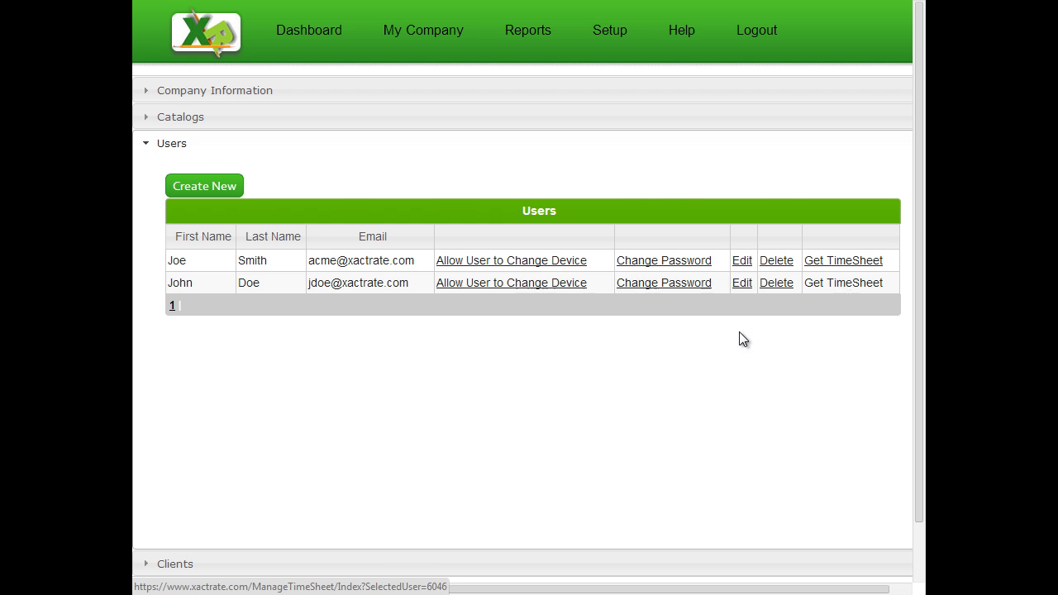
pyautogui.scroll(-2, 455, 406)
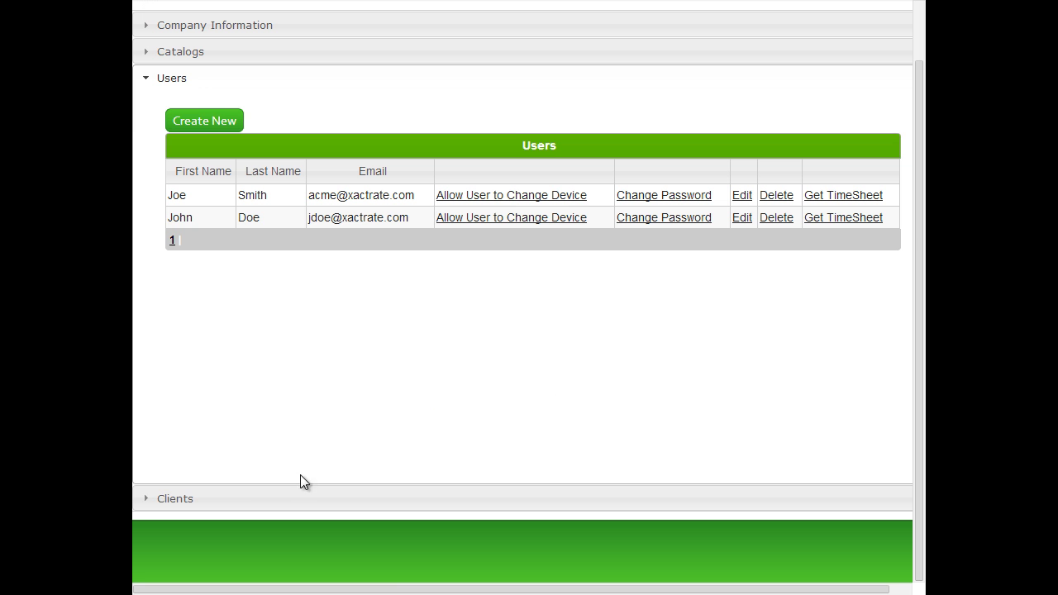
# Expand Clients to show the single client, then switch to the Excel client spreadsheet.
pyautogui.click(222, 502)
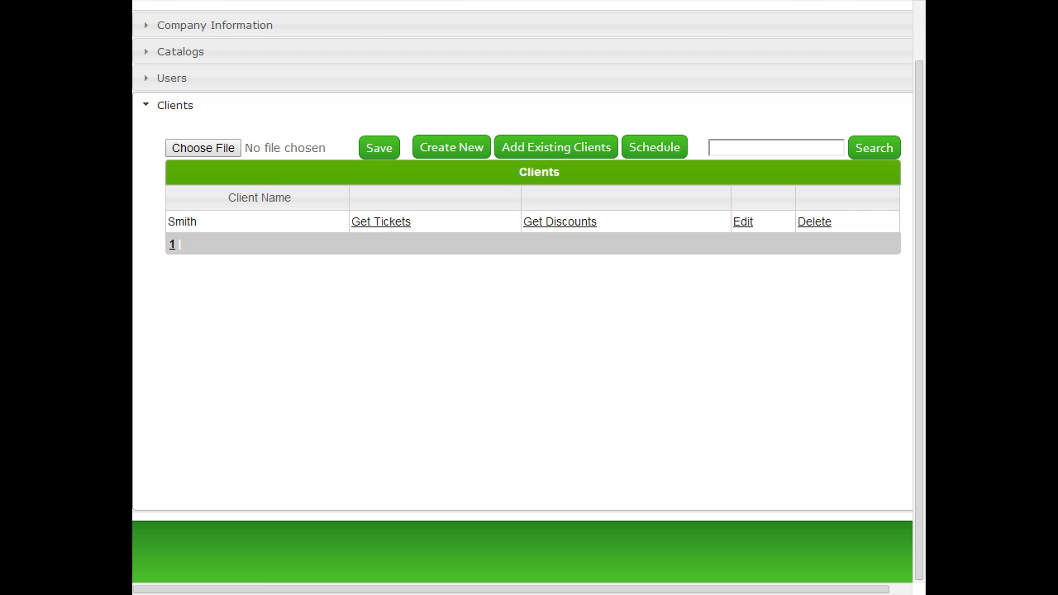
pyautogui.hotkey('alt', 'Tab')
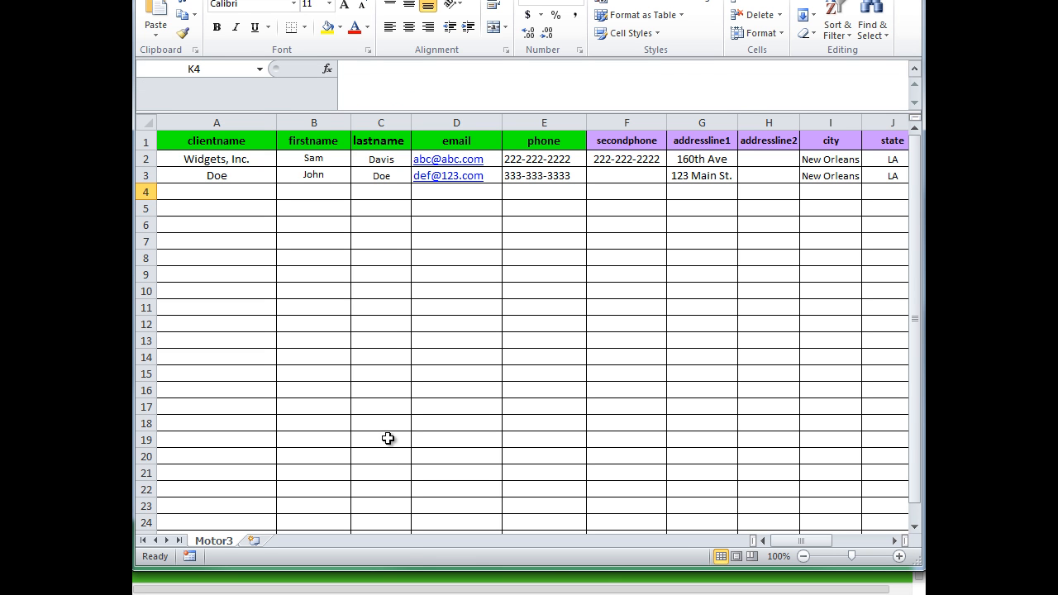
# Review Motor3's client name in A2, billtoaddressissame in L2, and bill-to cells M2:Q3.
pyautogui.moveTo(805, 544)
pyautogui.mouseDown()
pyautogui.moveTo(863, 543)
pyautogui.moveTo(799, 546)
pyautogui.mouseUp()
pyautogui.click(236, 160)
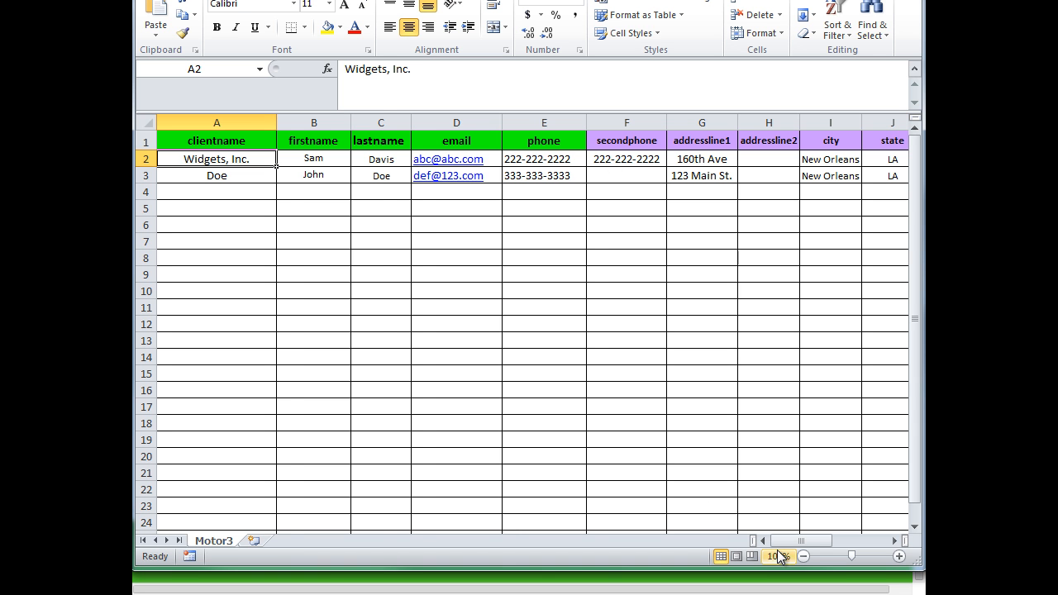
pyautogui.moveTo(782, 539); pyautogui.dragTo(816, 539)
pyautogui.click(631, 160)
pyautogui.moveTo(631, 160); pyautogui.dragTo(628, 177)
pyautogui.click(629, 160)
pyautogui.moveTo(826, 544); pyautogui.dragTo(853, 541)
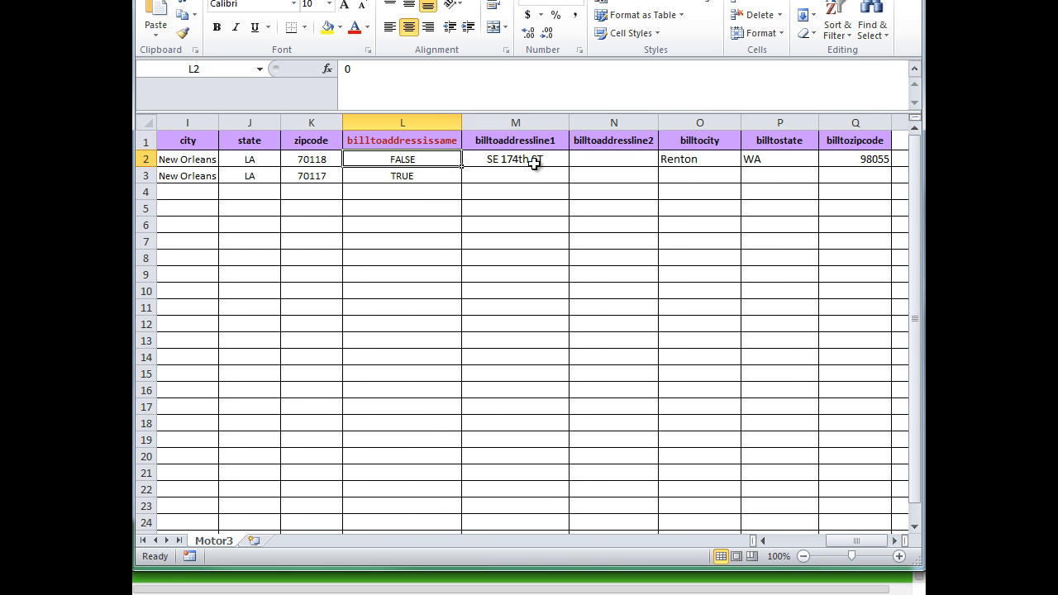
pyautogui.moveTo(502, 160); pyautogui.dragTo(855, 168)
pyautogui.click(827, 211)
pyautogui.moveTo(855, 542); pyautogui.dragTo(813, 546)
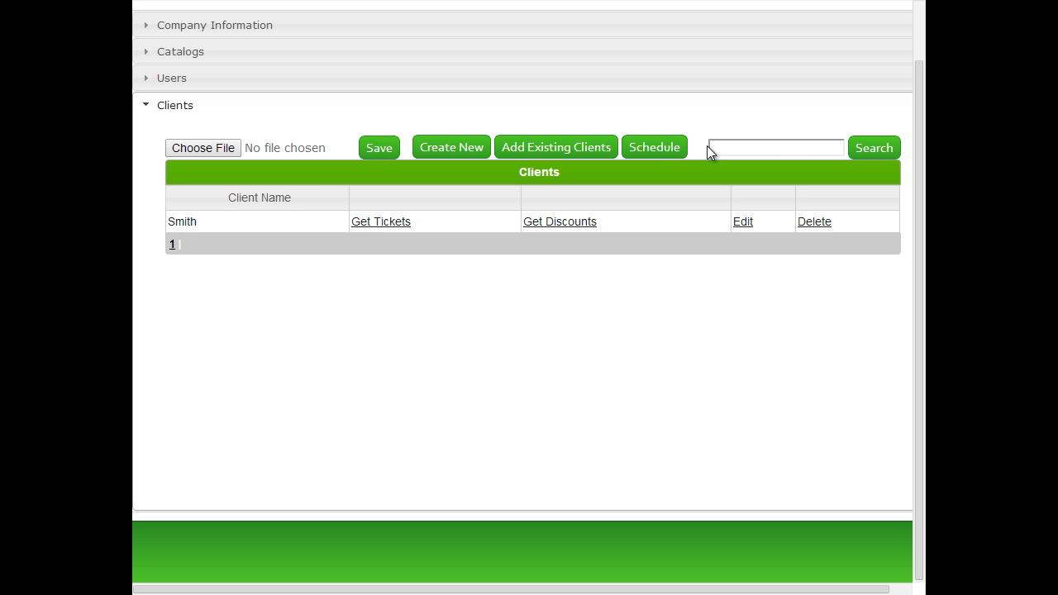
pyautogui.click(791, 145)
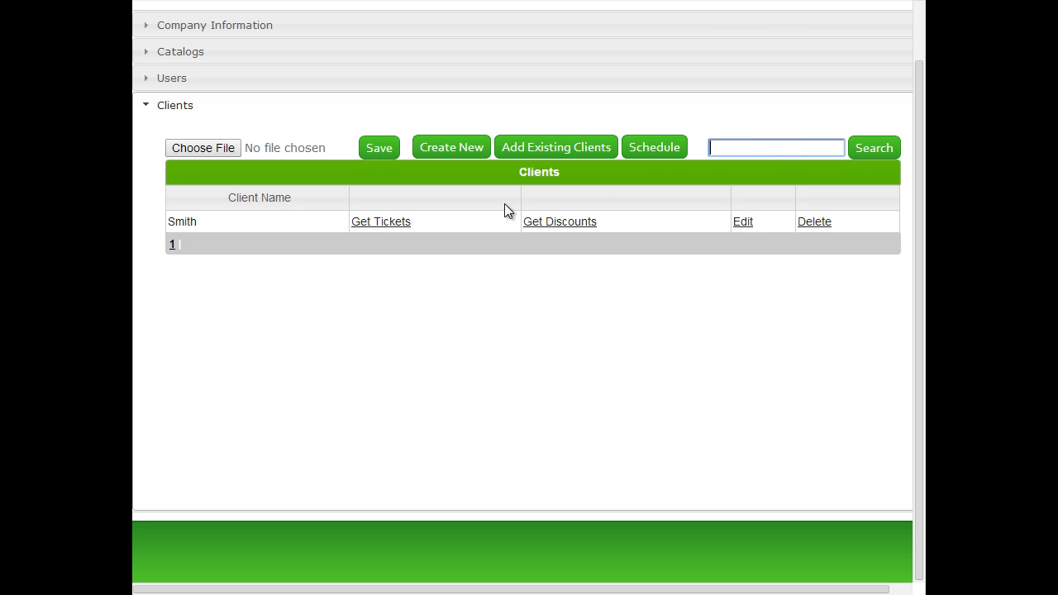
pyautogui.click(371, 226)
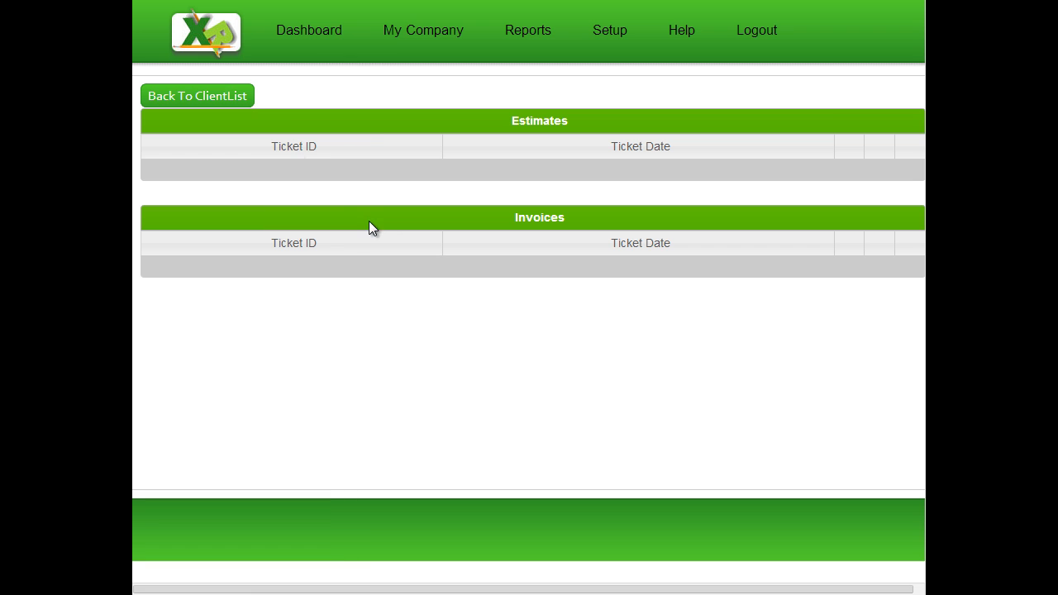
pyautogui.click(235, 97)
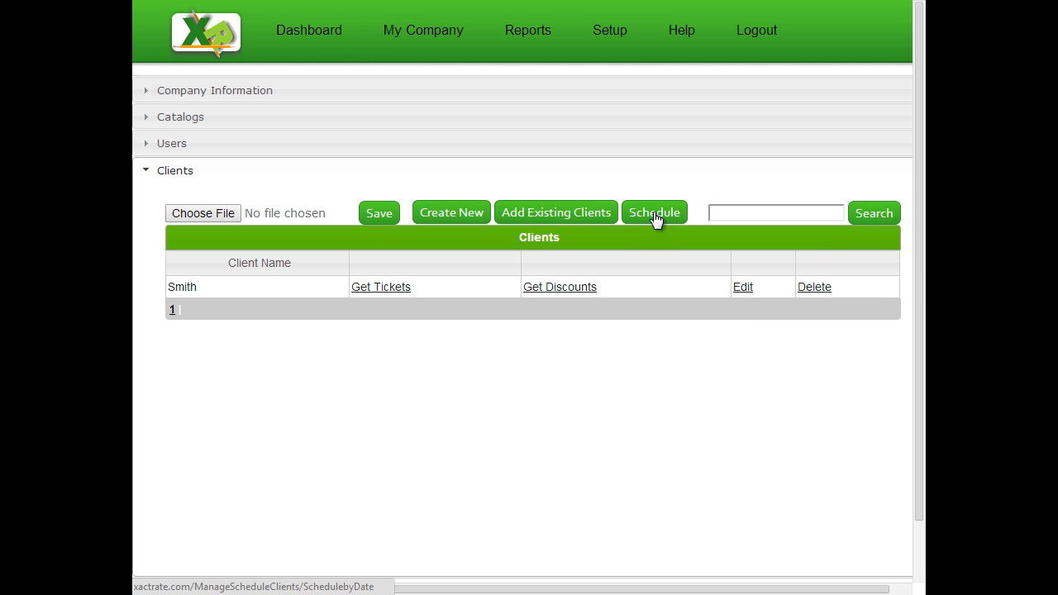
# Open the client Schedule page, then reopen it from My Company > Schedule.
pyautogui.click(654, 214)
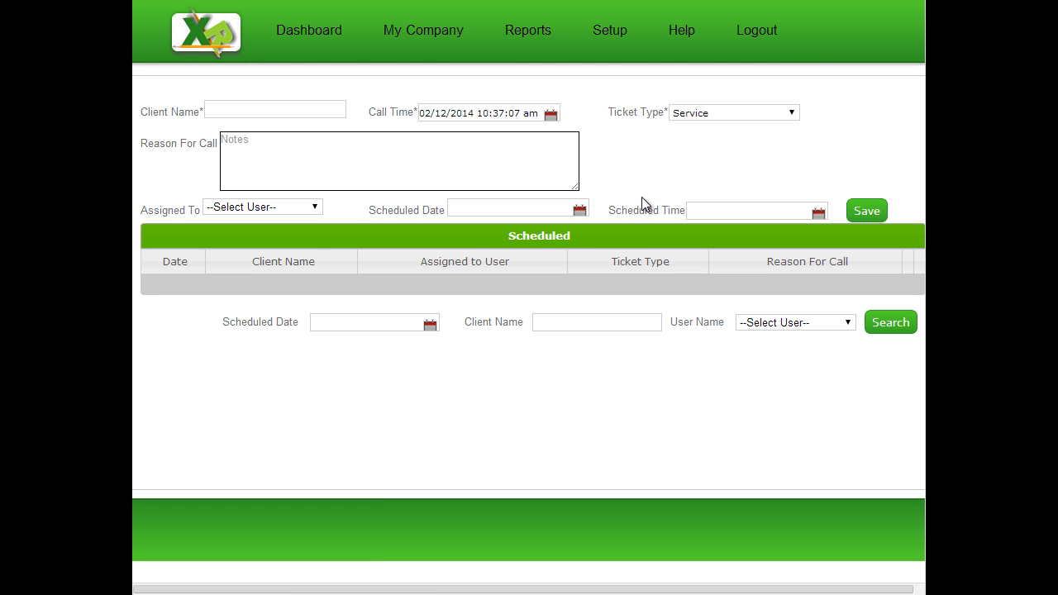
pyautogui.moveTo(430, 13)
pyautogui.click(418, 59)
# On My Company, expand Clients, then reopen Company Information showing ACME Air Conditioning, Inc.'s details.
pyautogui.click(431, 23)
pyautogui.scroll(-2, 484, 329)
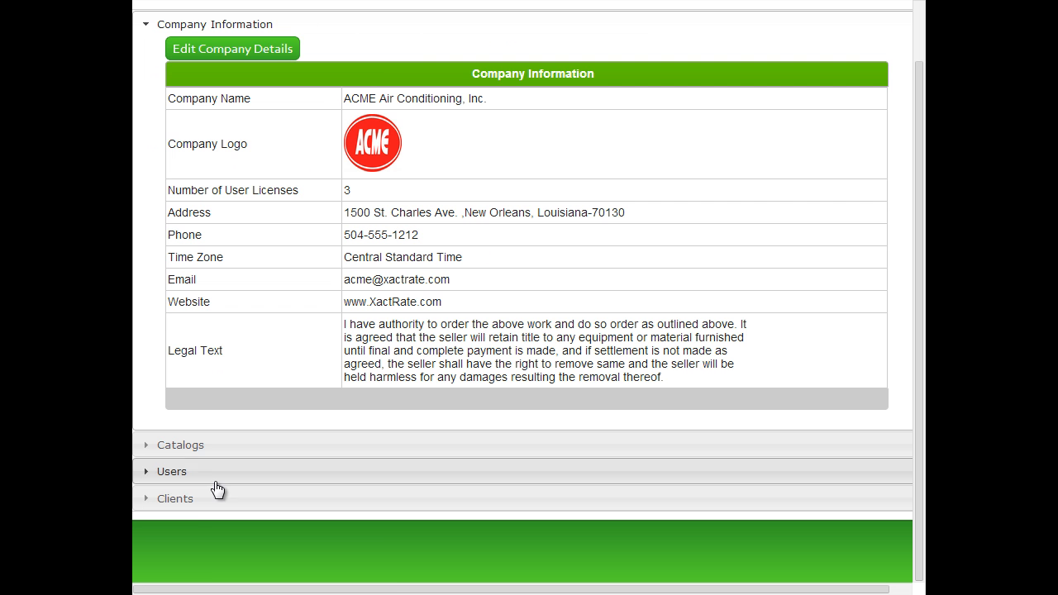
pyautogui.click(194, 506)
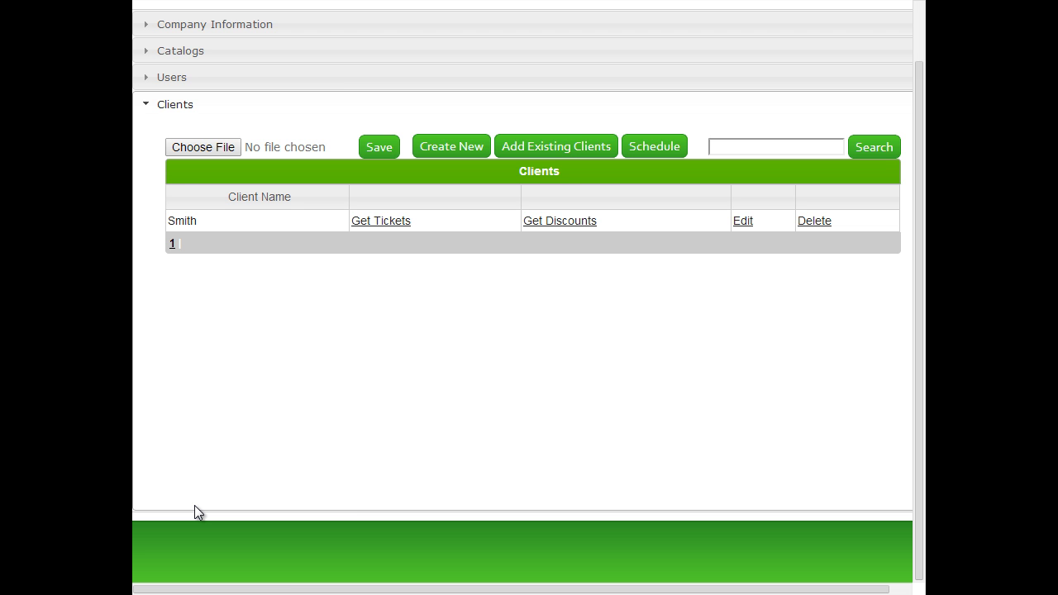
pyautogui.scroll(1, 248, 468)
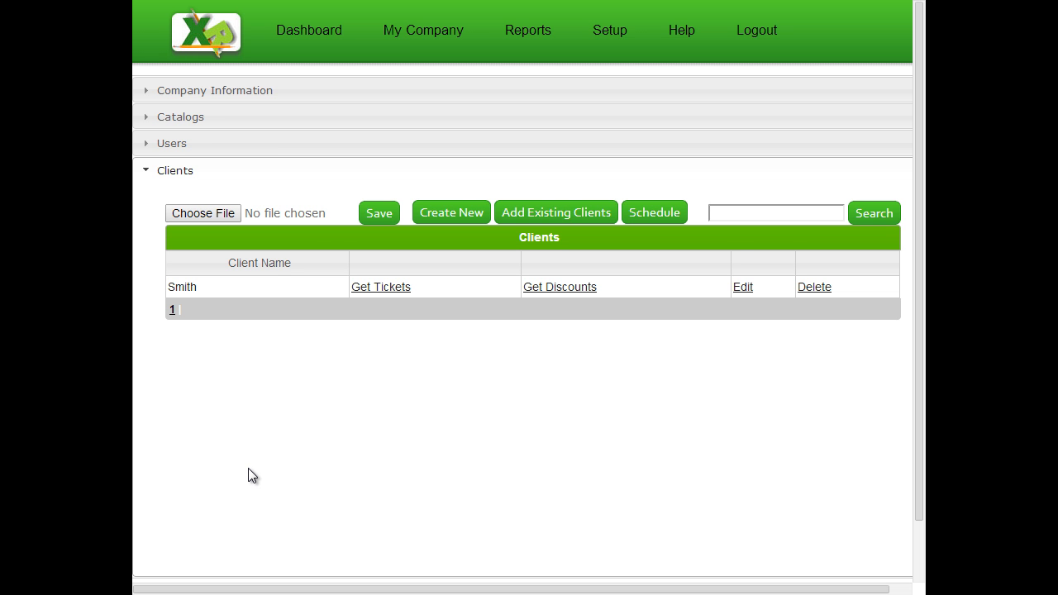
pyautogui.click(297, 90)
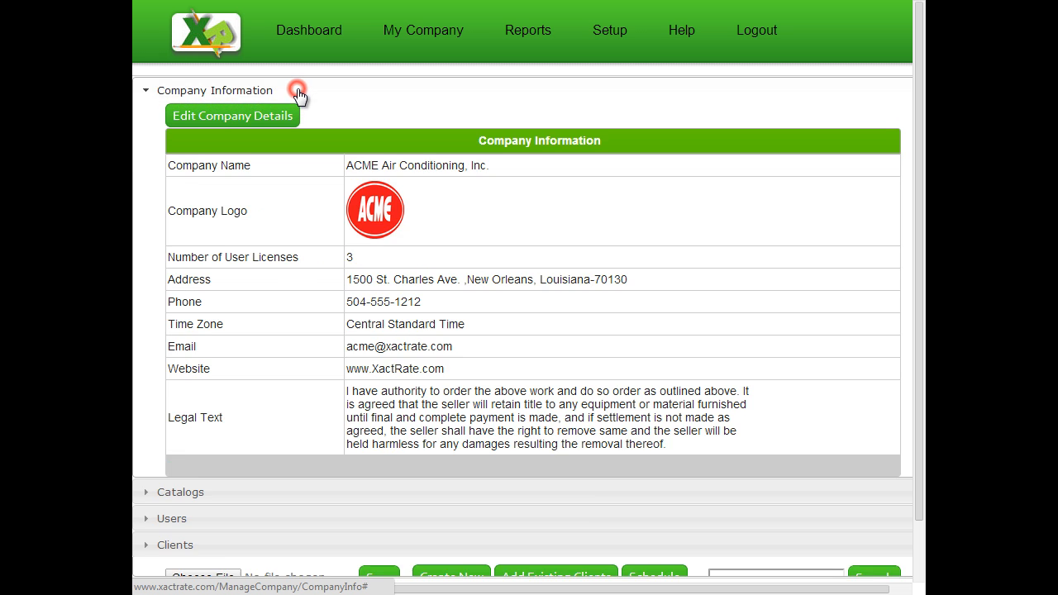